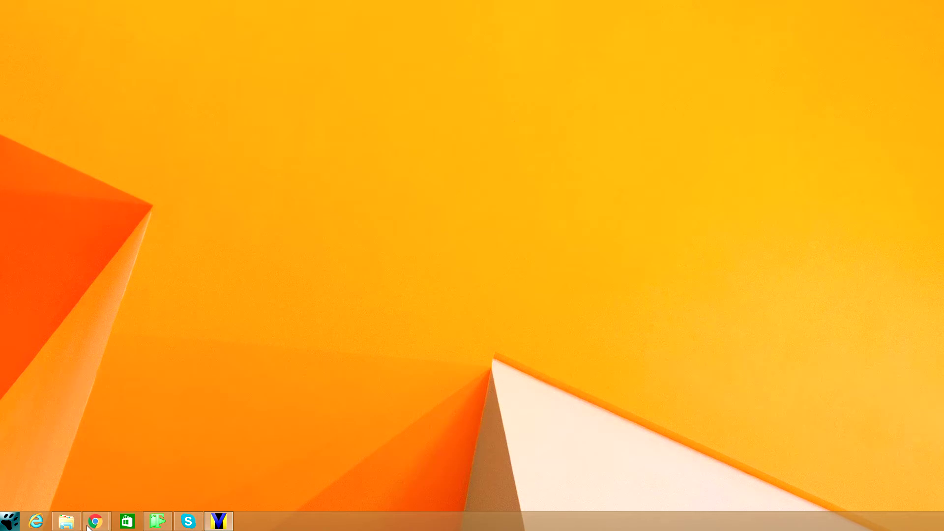
Go from DJI Product Support through OSMO to the Osmo Mobile downloads page, then minimize Chrome
mouse_move(91, 524)
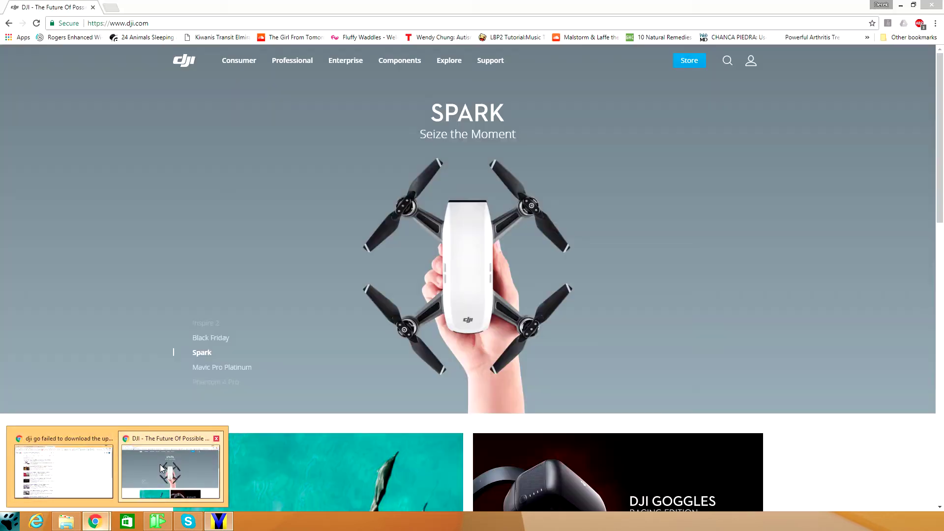
click(160, 464)
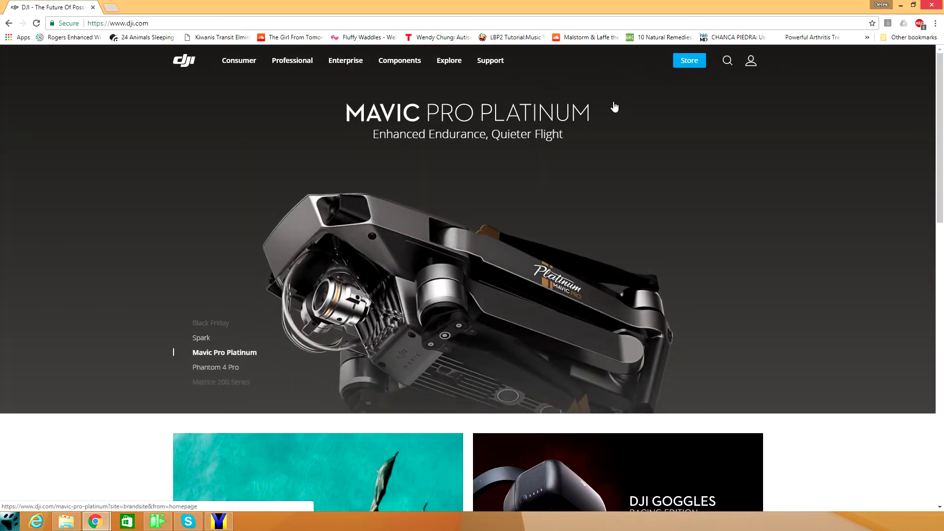
mouse_move(497, 63)
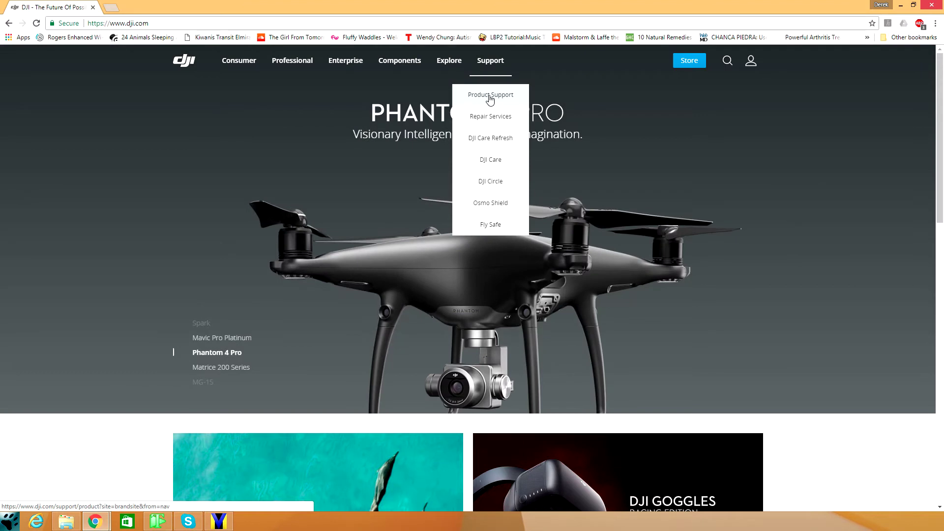
click(490, 99)
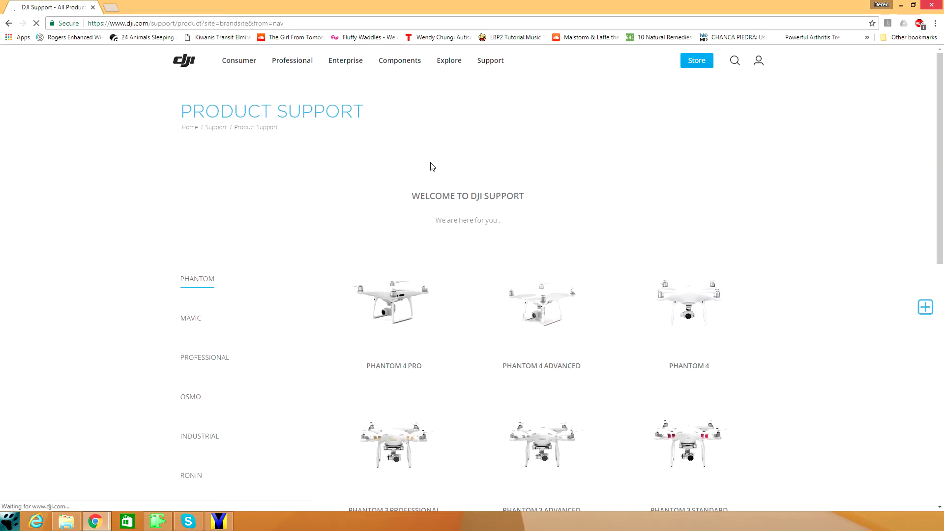
click(190, 401)
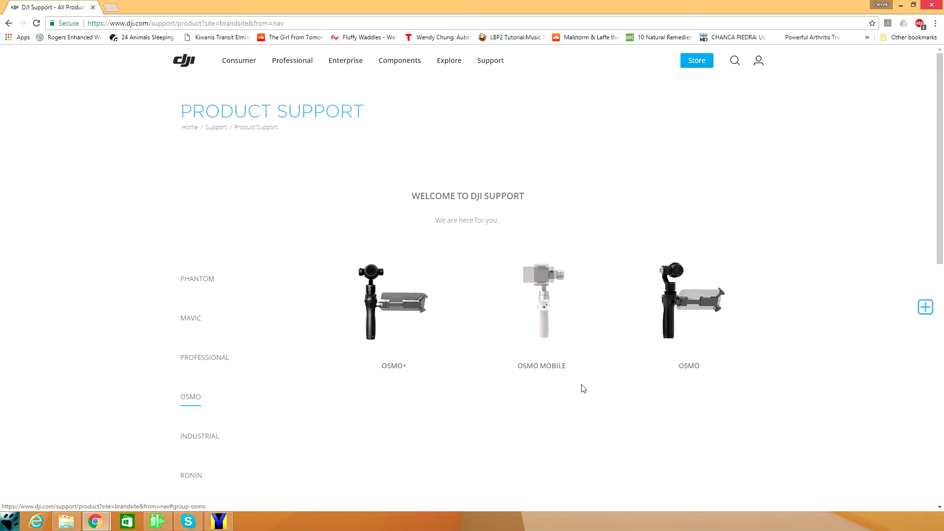
click(561, 322)
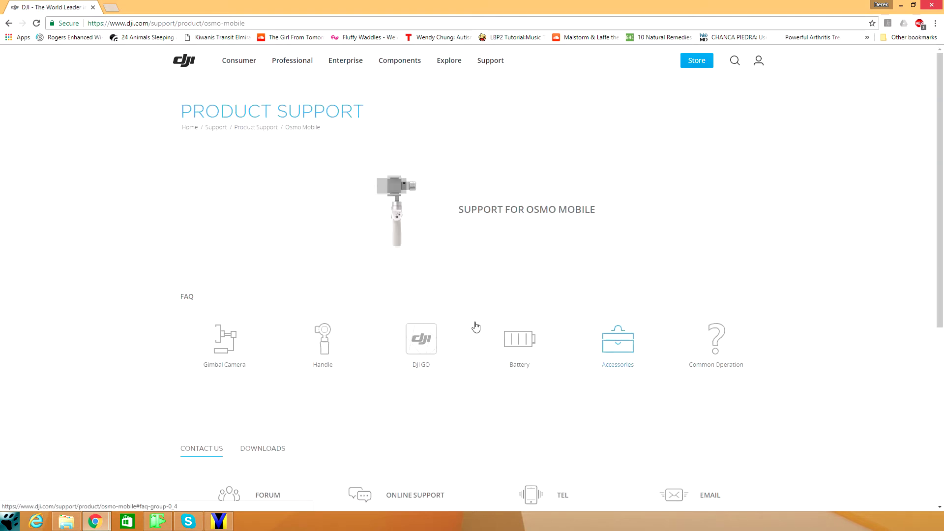
scroll(166, 307, down, 1)
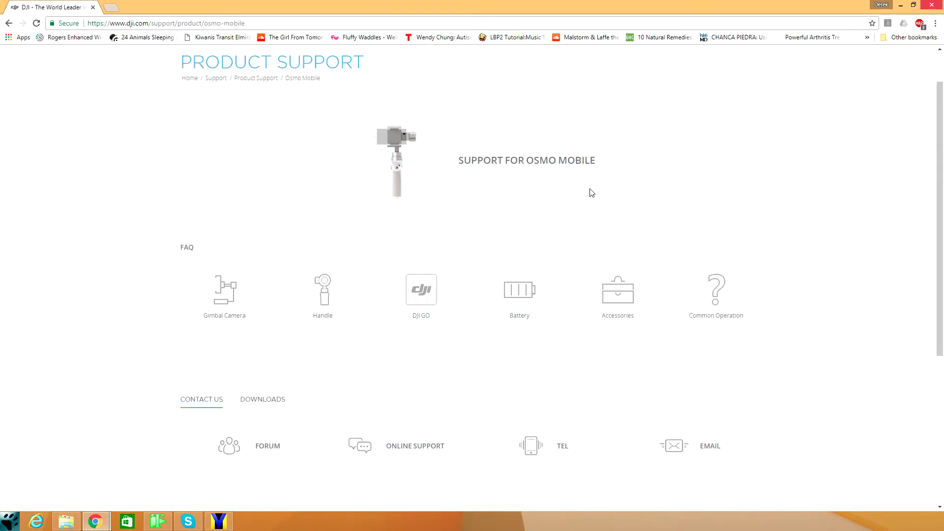
scroll(361, 219, down, 4)
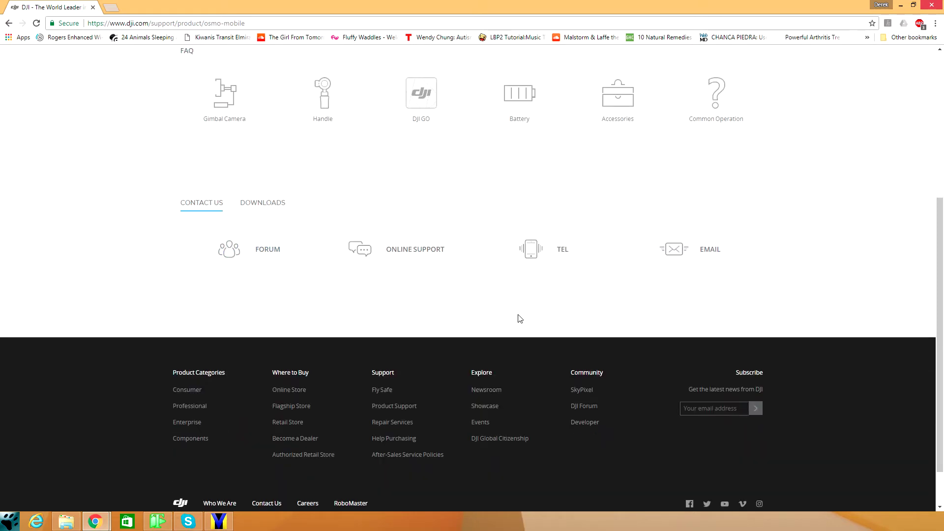
click(265, 208)
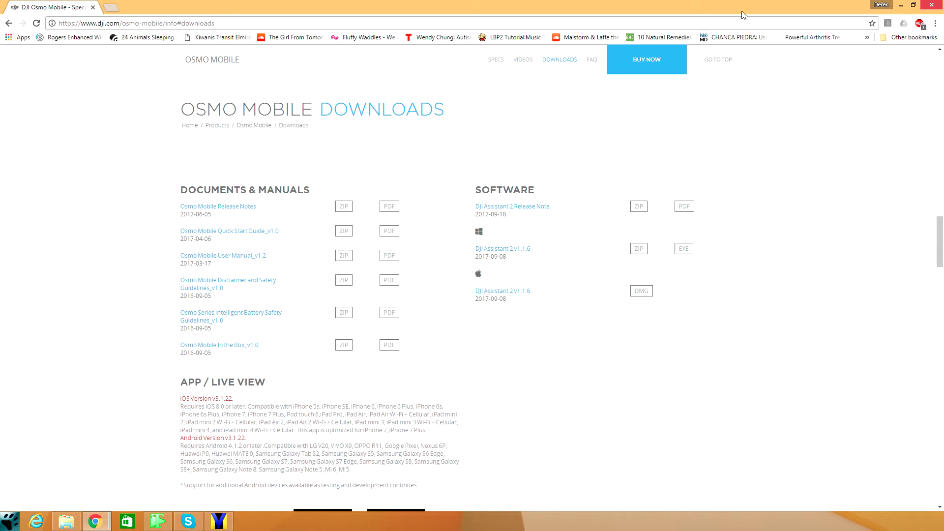
click(900, 5)
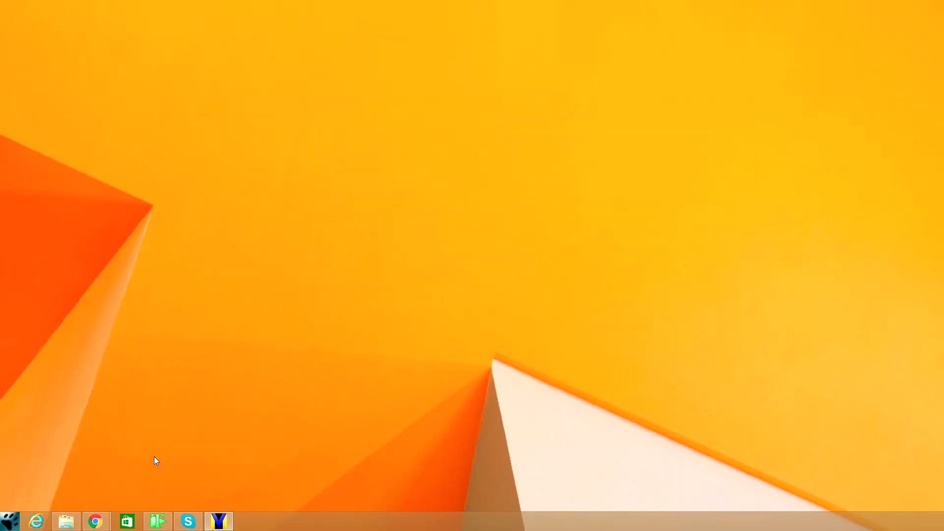
Launch Device Manager from the Start button's right-click menu and move its window up into view
click(7, 518)
click(6, 520)
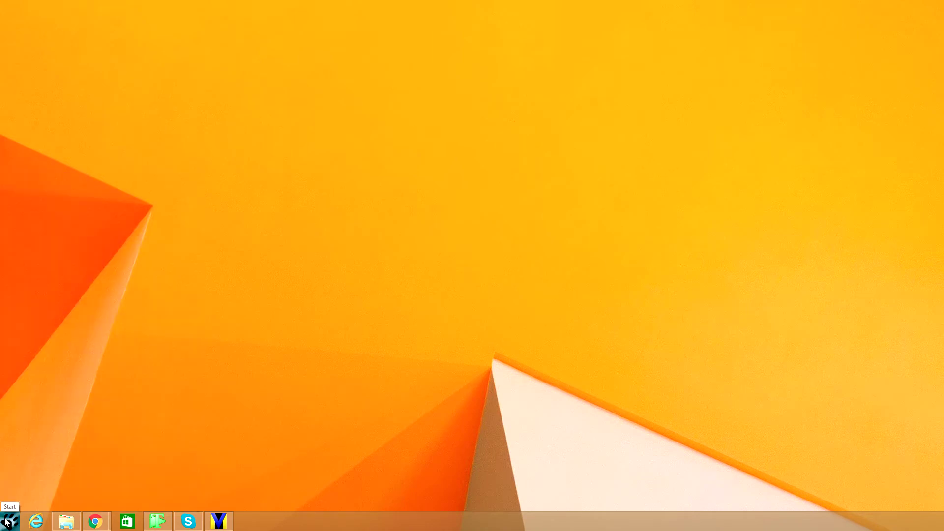
right_click(6, 522)
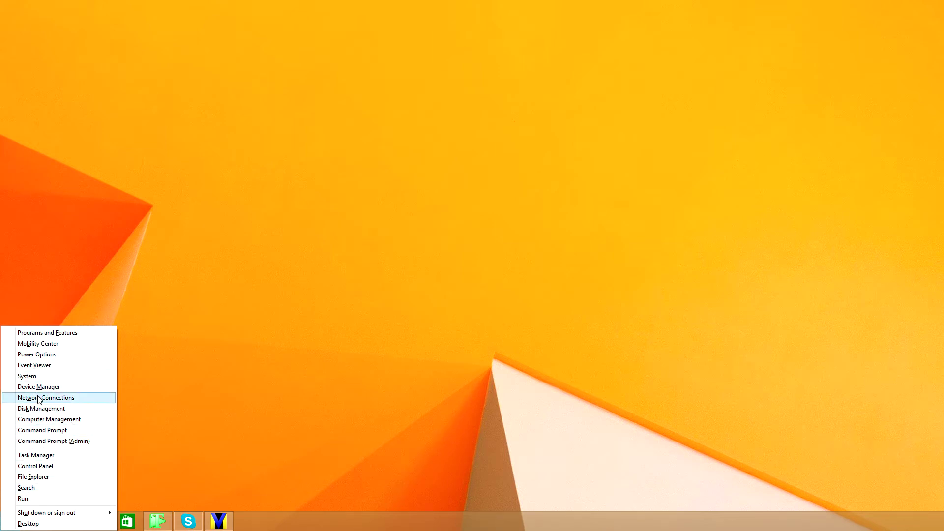
click(226, 381)
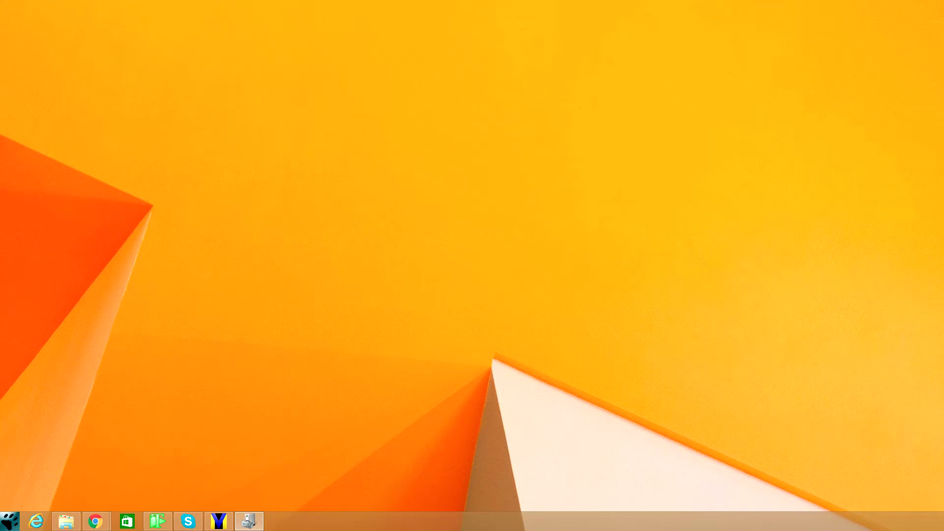
drag(331, 354, 363, 93)
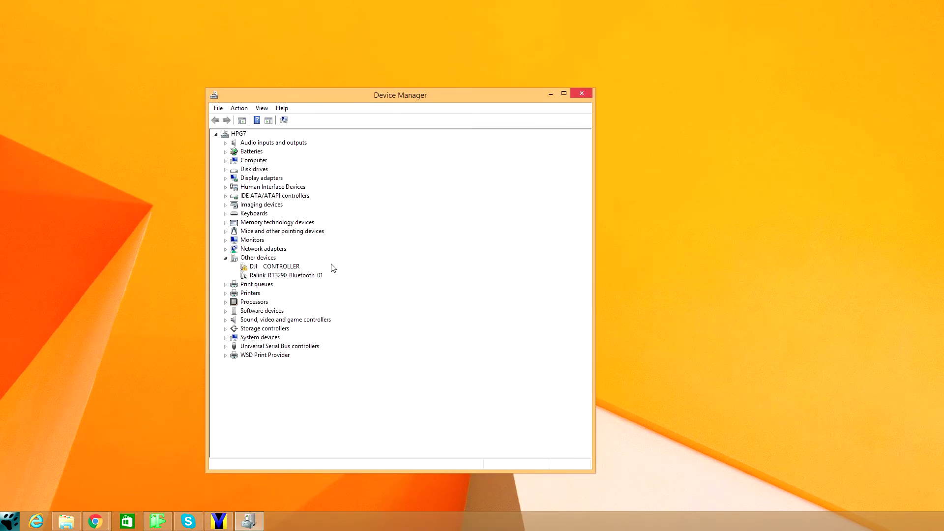
Open DJI CONTROLLER's properties and start a driver update that browses this computer
click(290, 270)
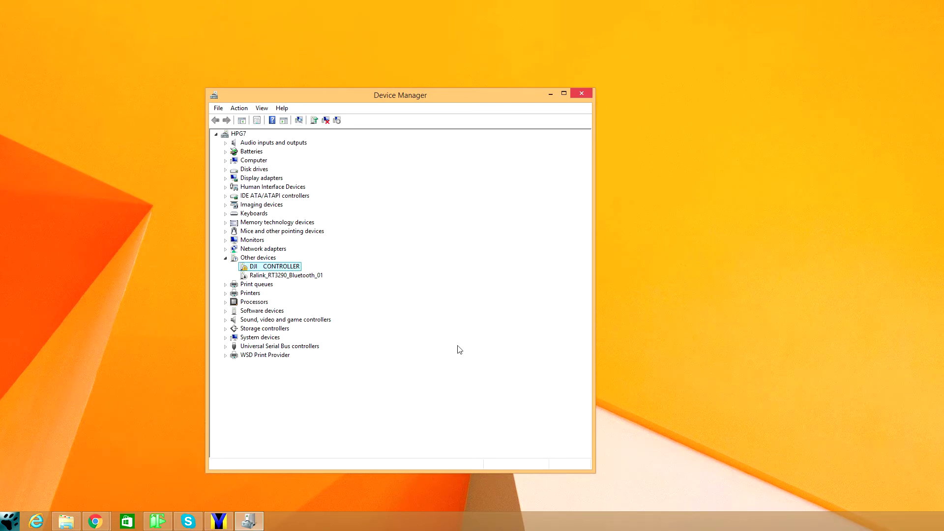
double_click(283, 268)
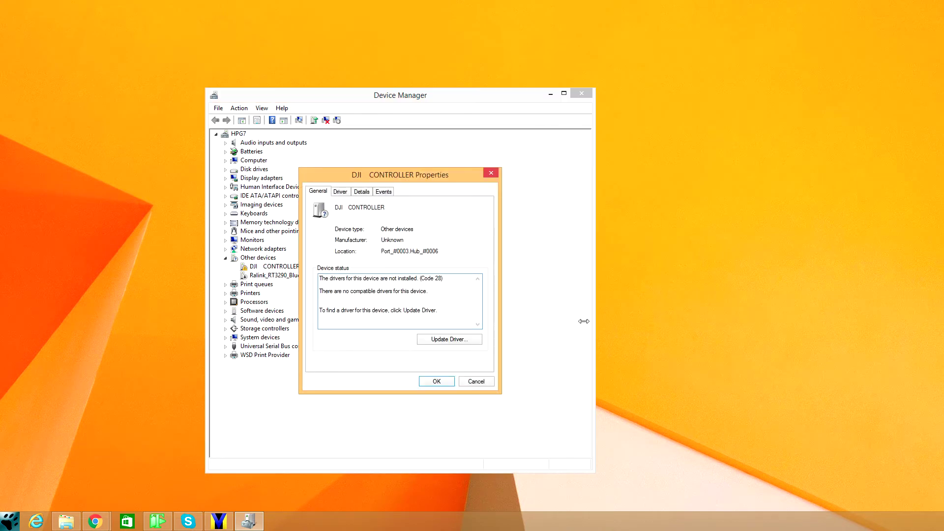
click(447, 340)
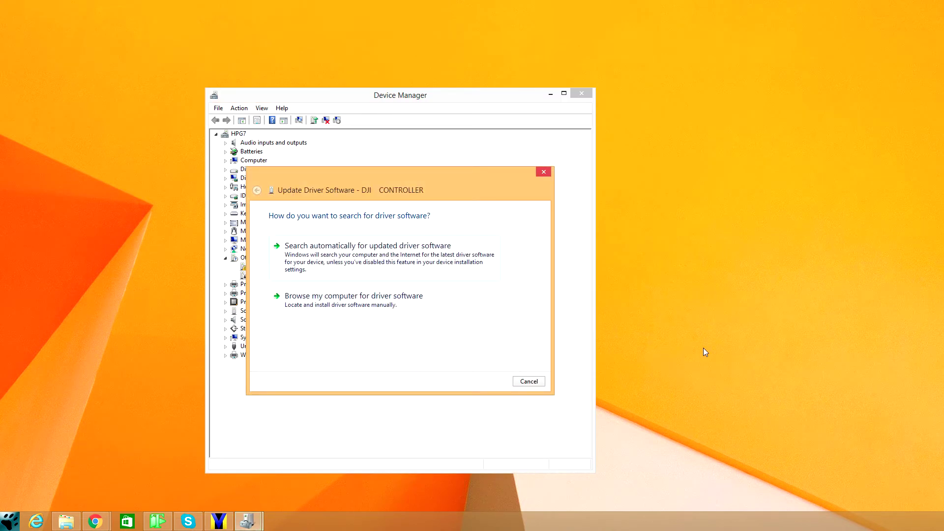
click(317, 303)
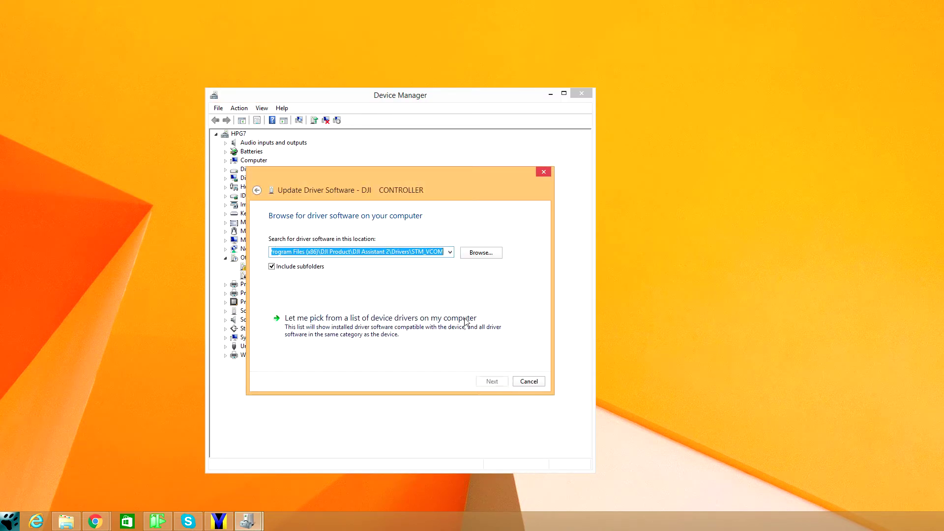
click(481, 252)
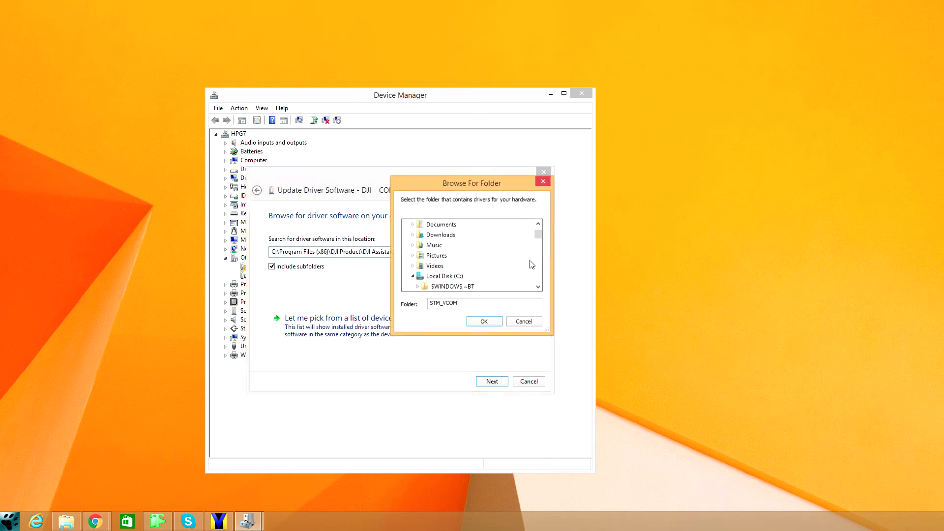
Point the driver search at C:\Program Files (x86)\DJI Product\DJI Assistant 2\Drivers and install
click(427, 277)
scroll(457, 270, down, 3)
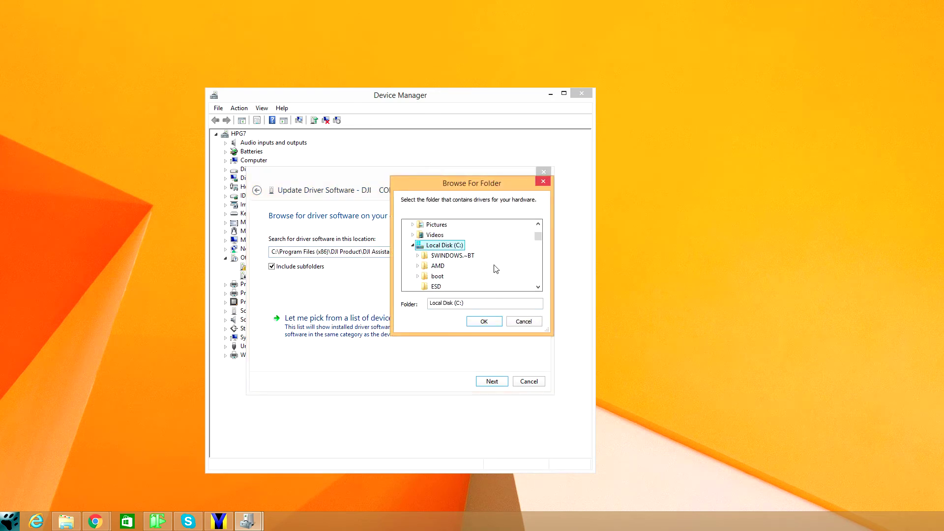
click(452, 267)
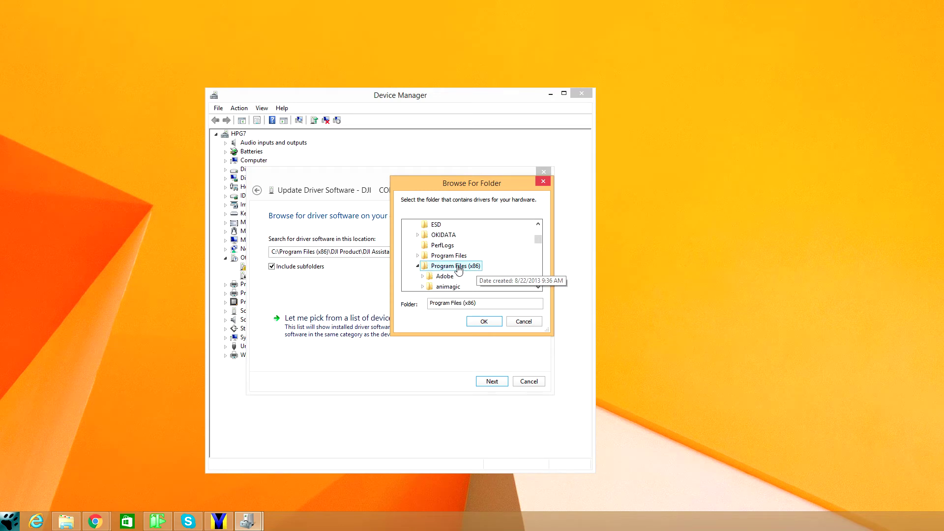
scroll(471, 258, down, 1)
scroll(466, 278, down, 1)
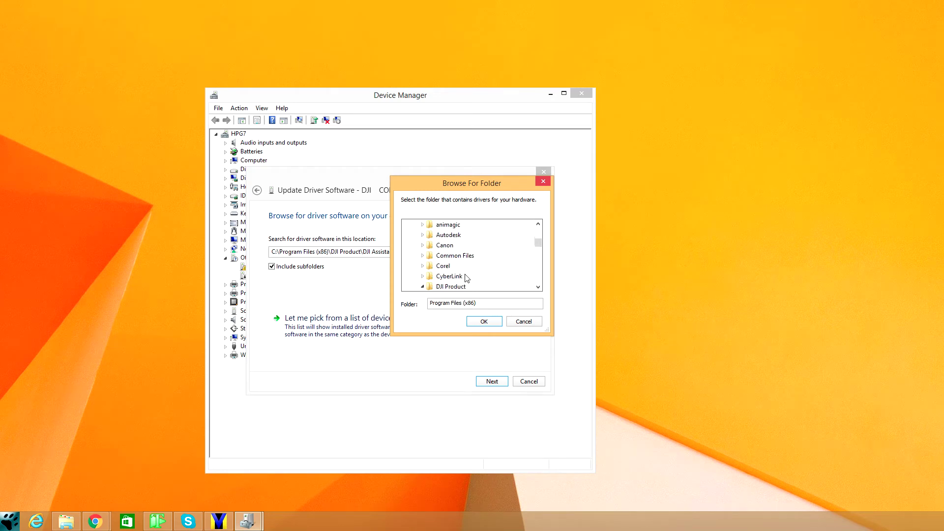
scroll(466, 279, down, 2)
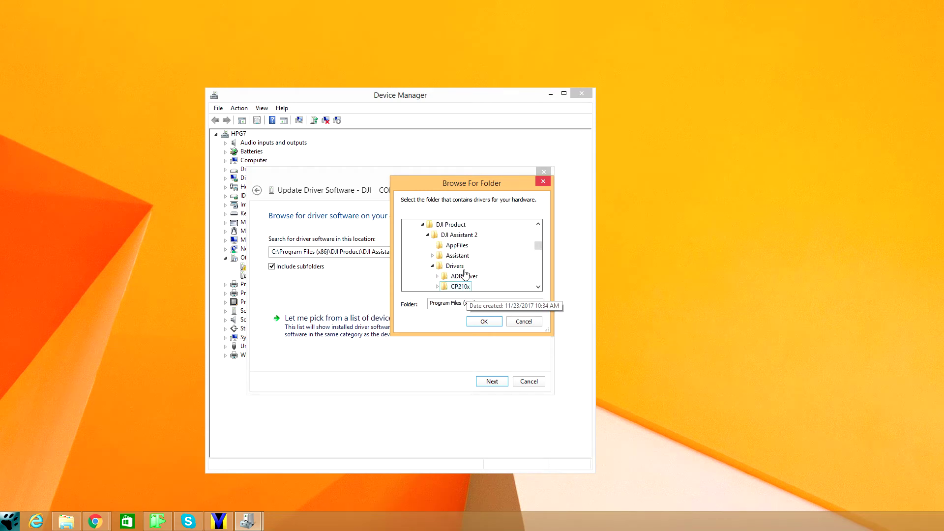
click(449, 226)
click(457, 235)
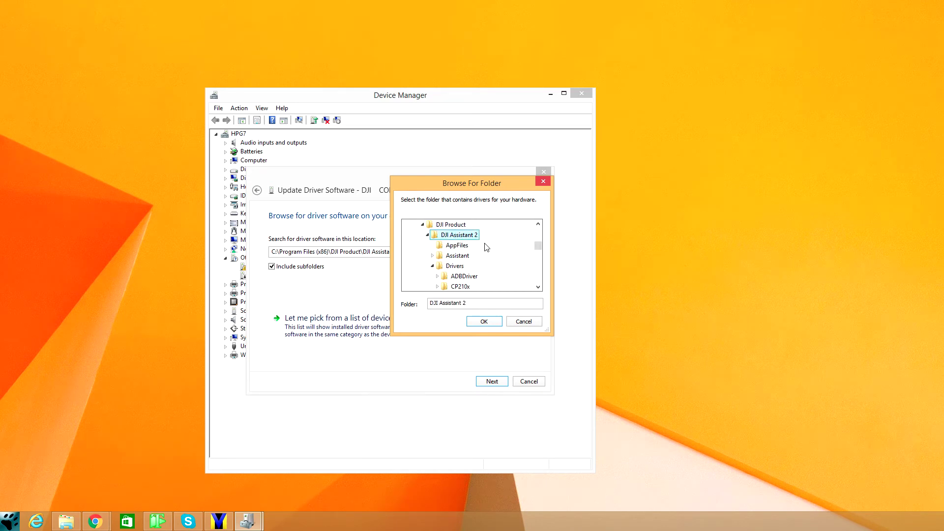
click(456, 267)
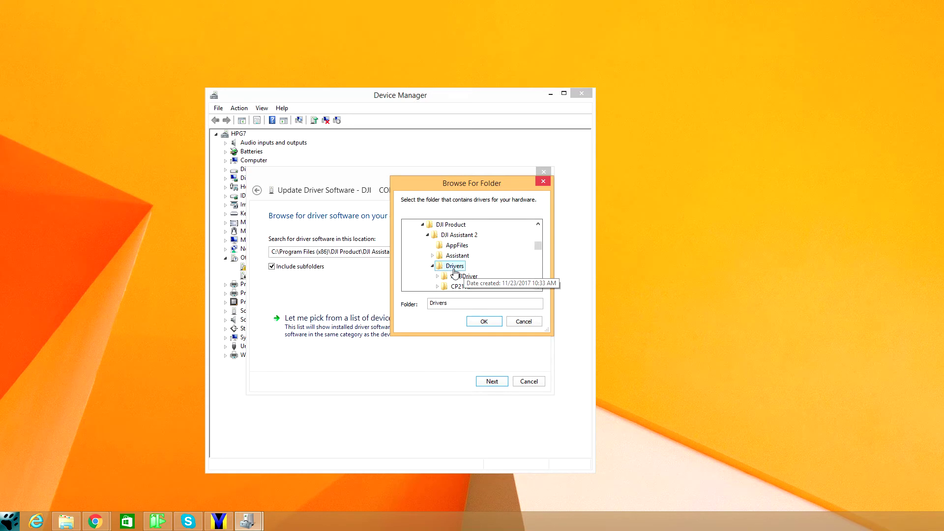
click(484, 321)
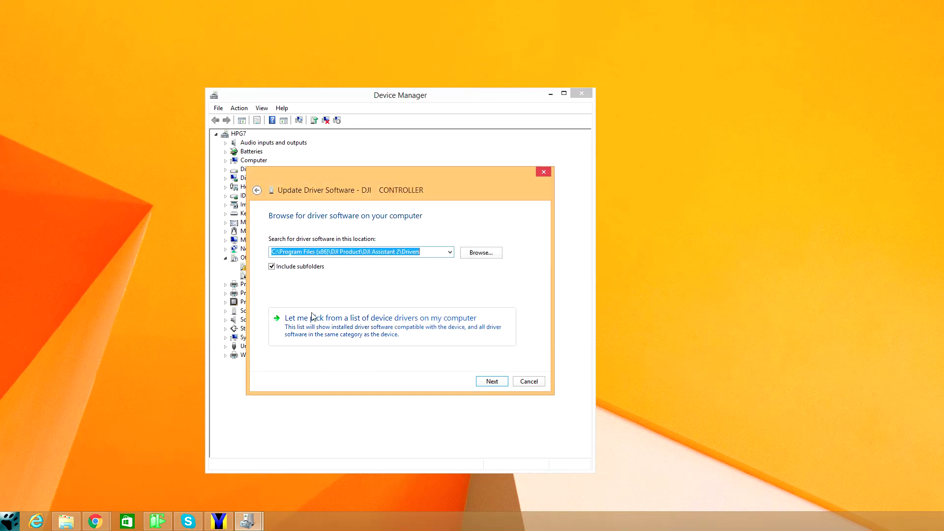
click(499, 383)
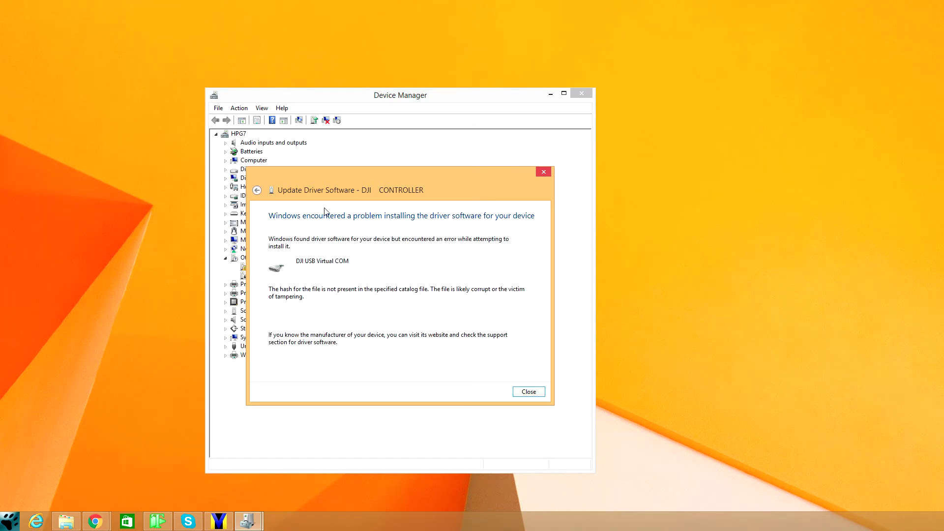
Dismiss the failed install and restart the update, picking the driver from a list with Have Disk
click(531, 394)
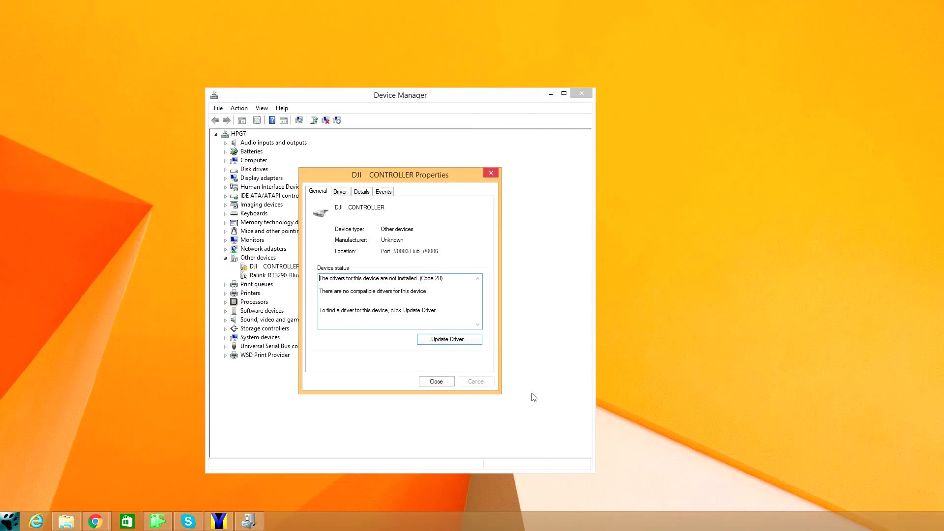
click(448, 339)
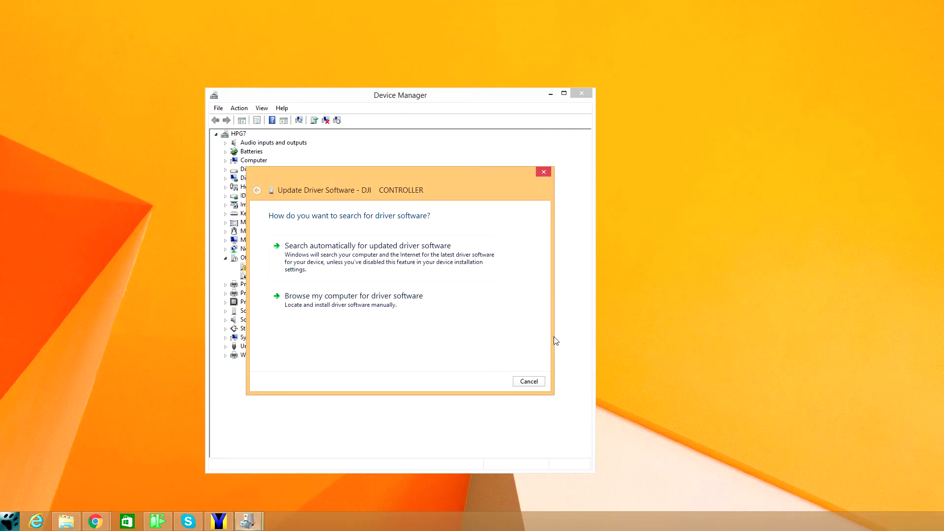
click(348, 302)
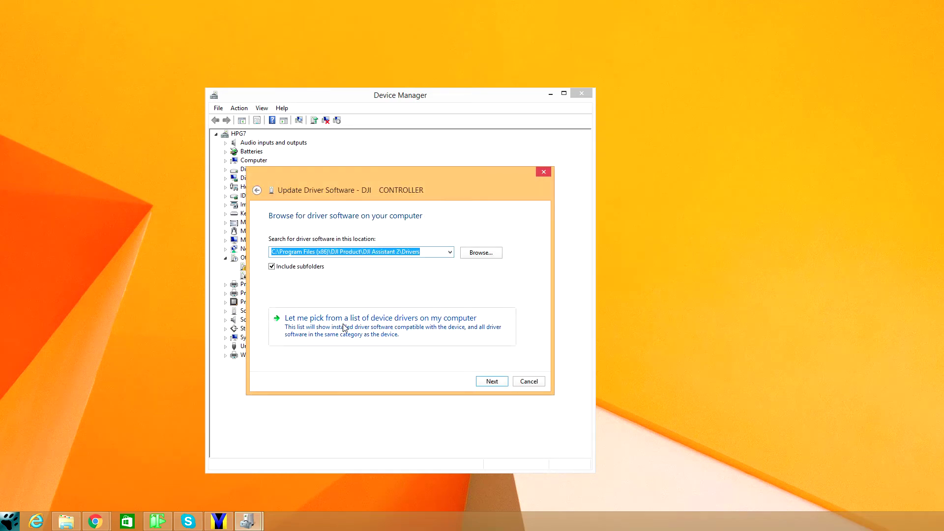
click(324, 327)
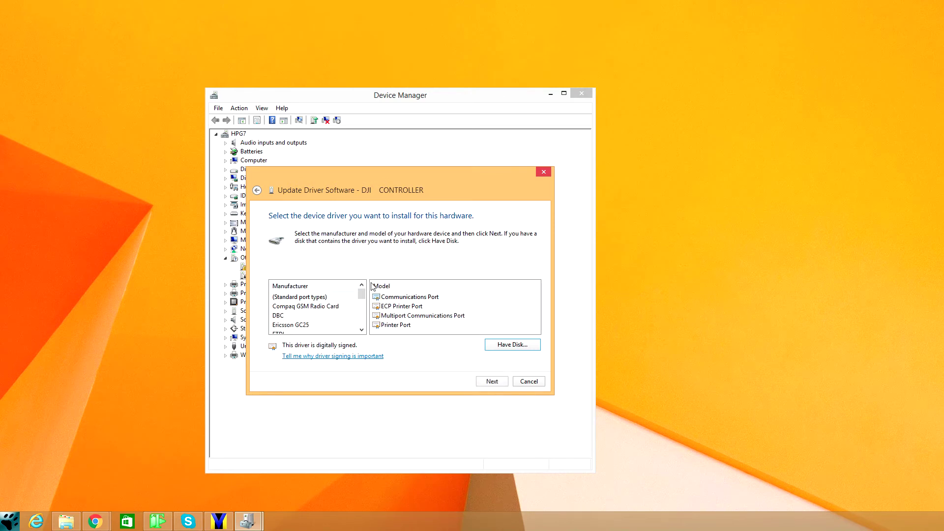
click(515, 346)
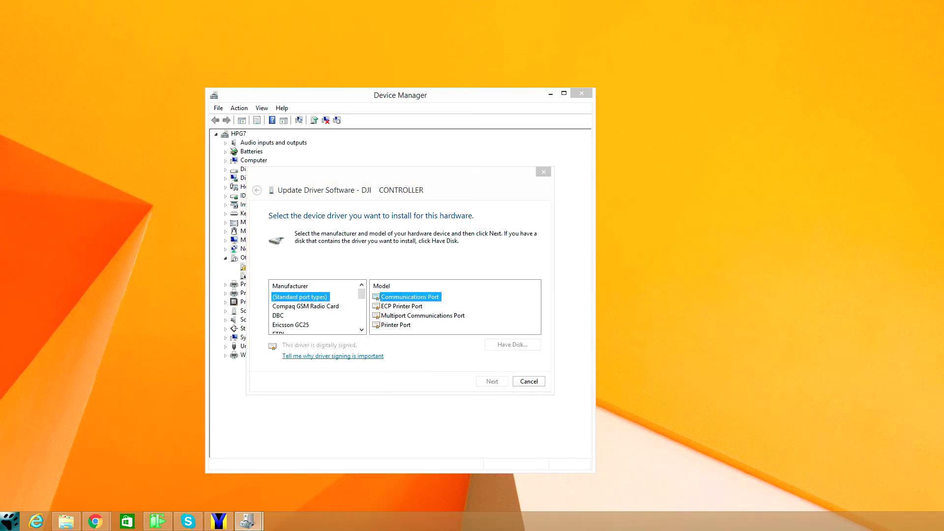
Load stmcdc.inf from the Drivers\STM_VCOM folder as the install-from-disk source
drag(375, 155, 373, 140)
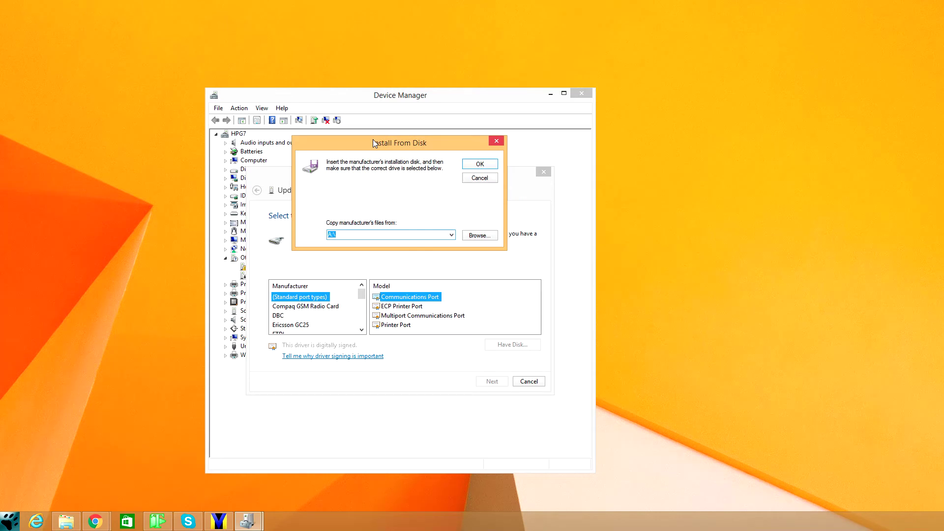
click(479, 233)
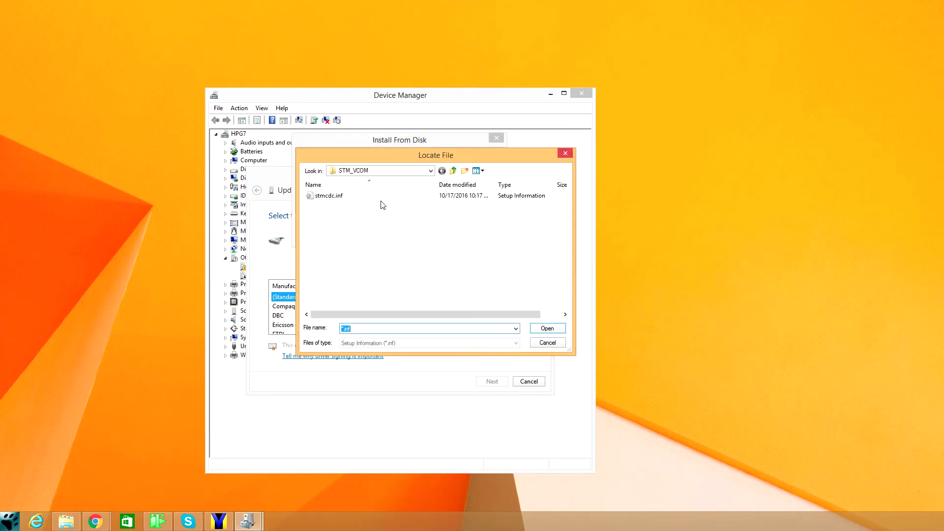
click(400, 171)
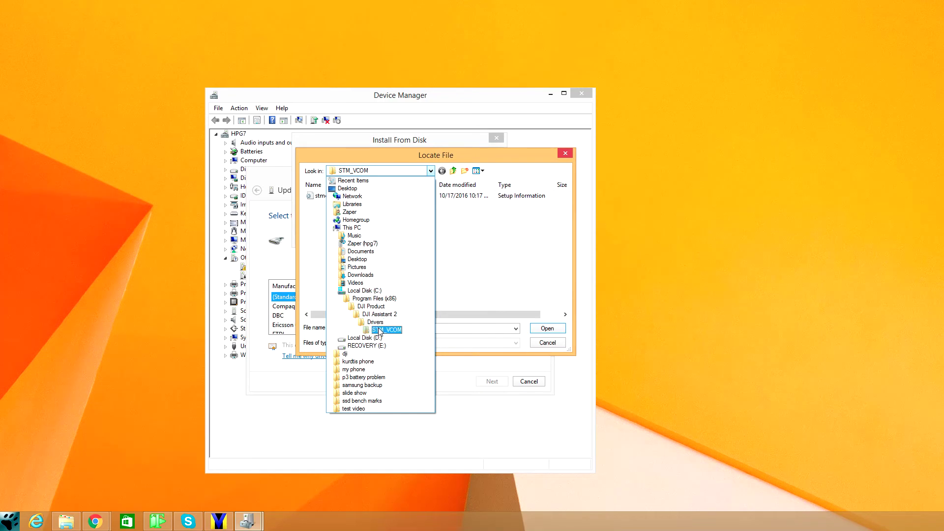
click(376, 323)
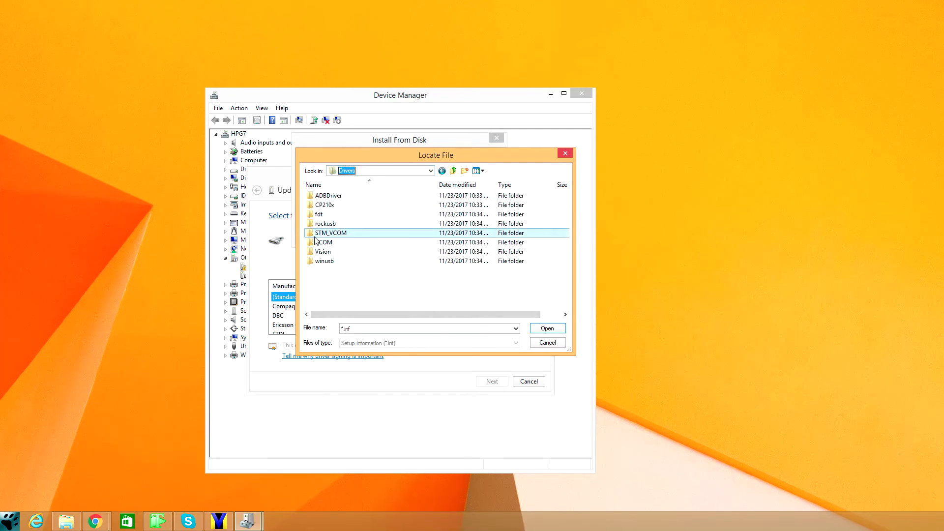
double_click(342, 235)
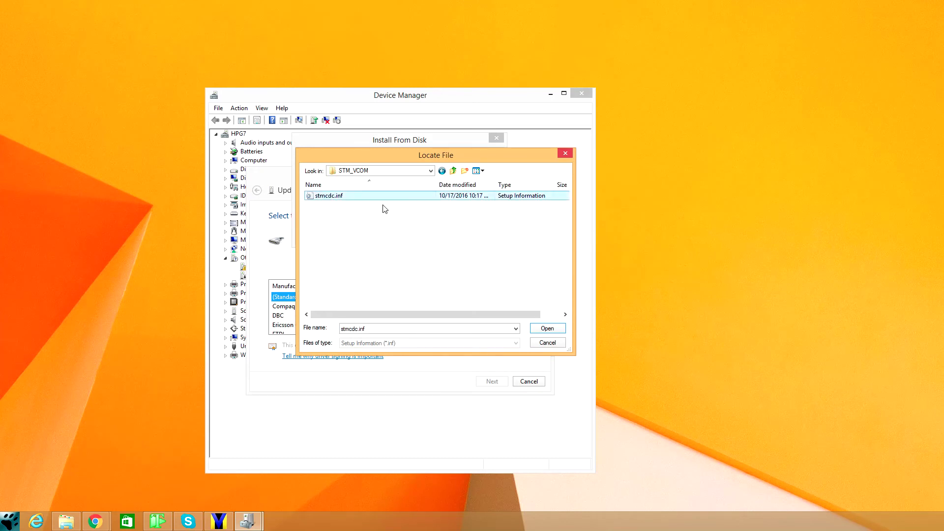
click(549, 330)
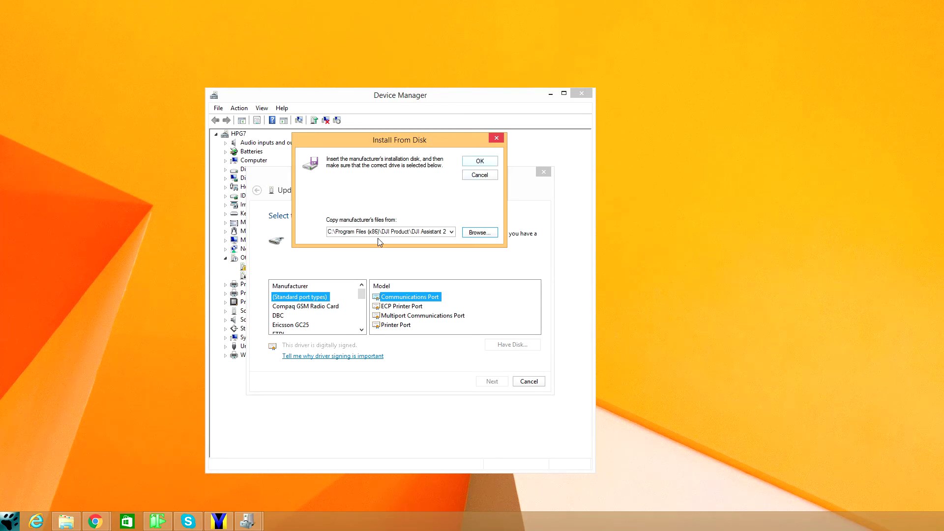
click(485, 160)
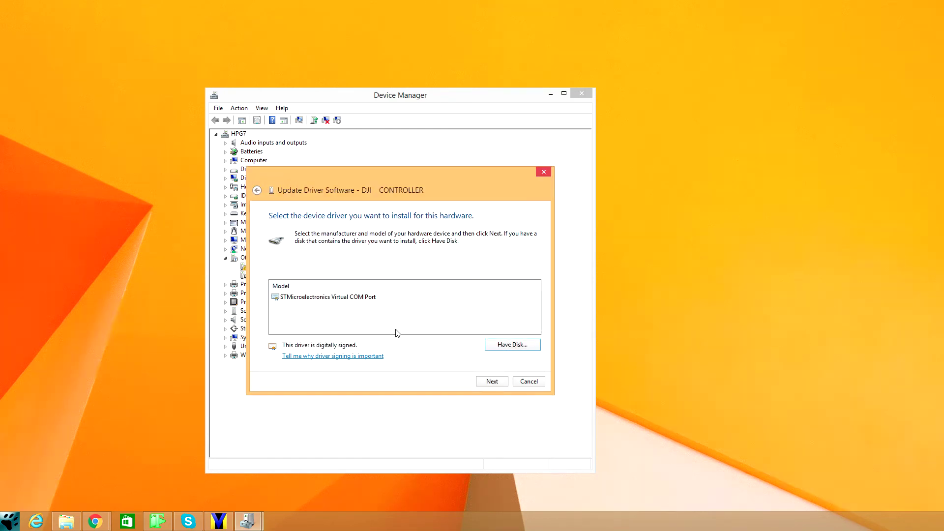
Install the STMicroelectronics Virtual COM Port driver, accept the compatibility warning, and close both dialogs
click(496, 382)
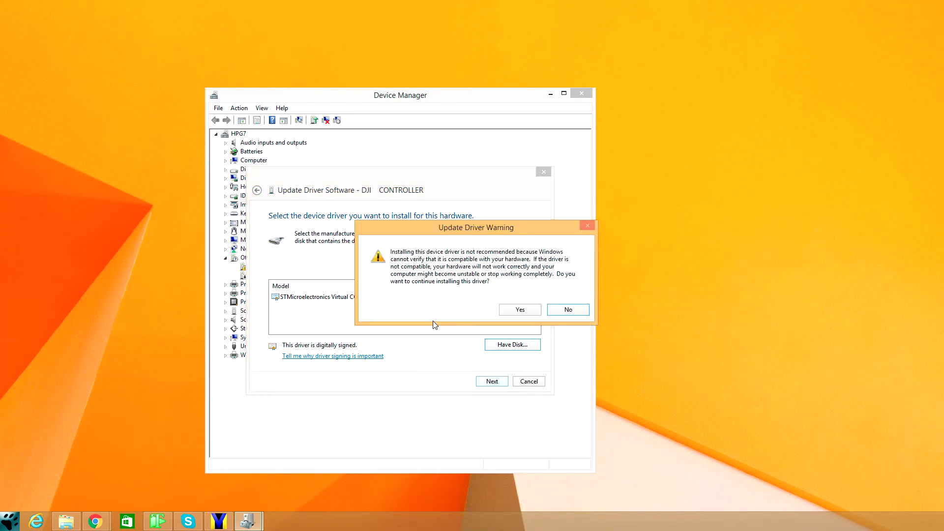
click(520, 310)
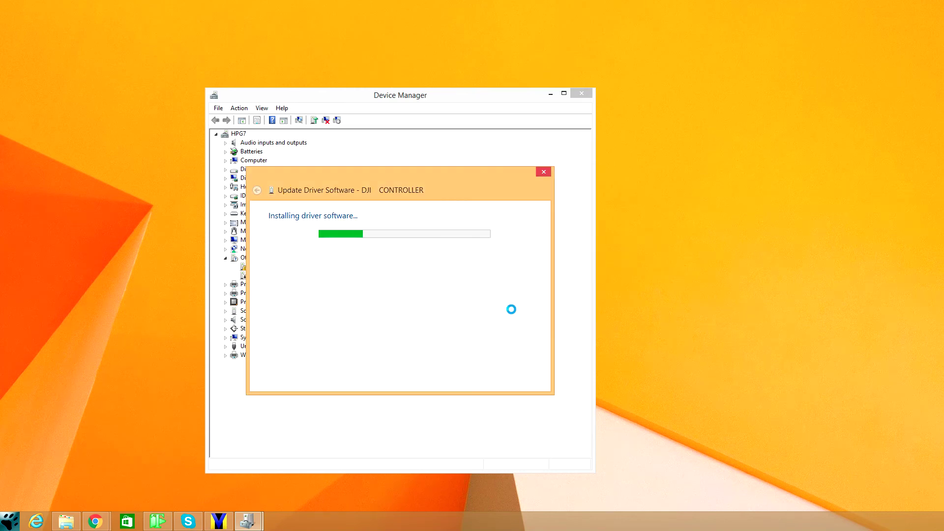
click(536, 381)
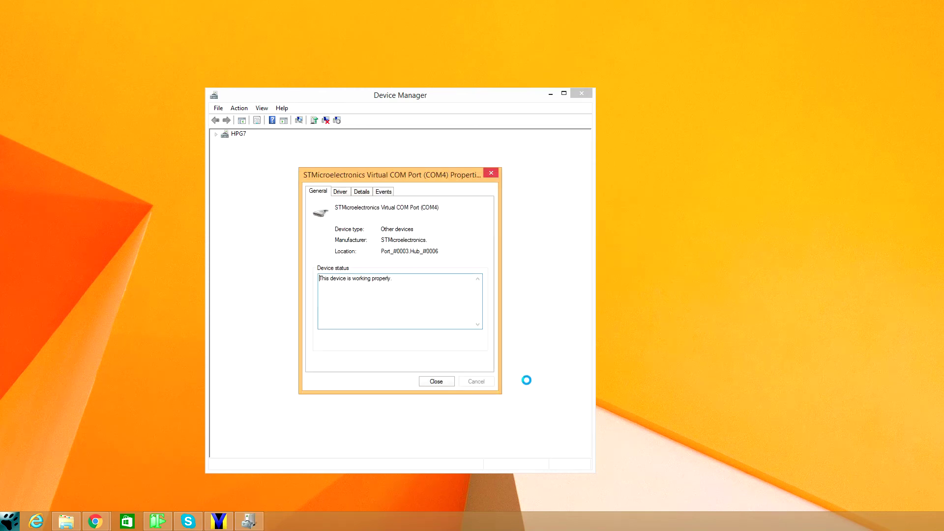
click(491, 173)
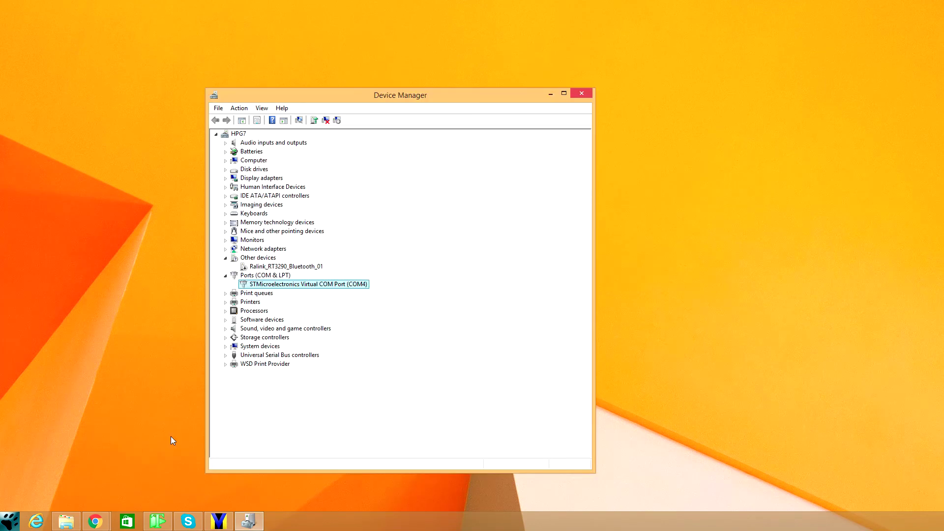
Launch DJI Assistant 2 from Start and open the connected OSMO Mobile device page
click(20, 526)
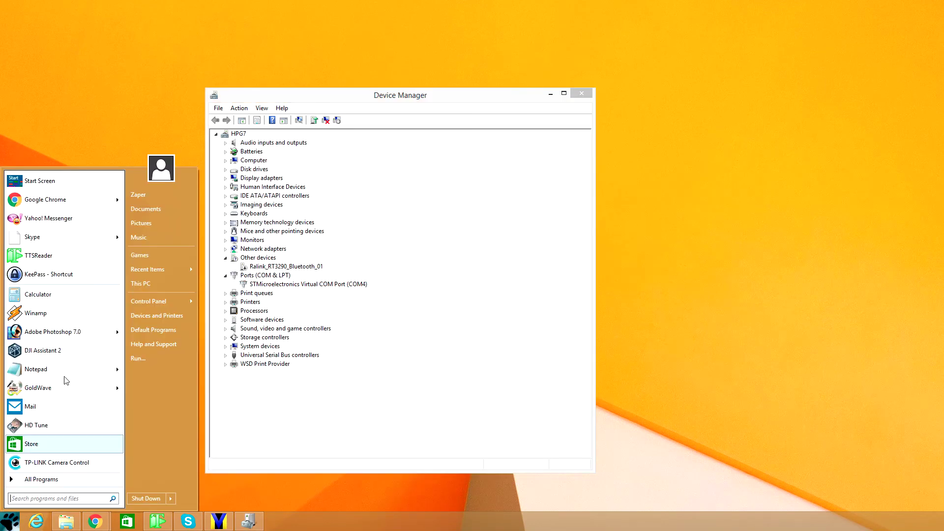
click(57, 351)
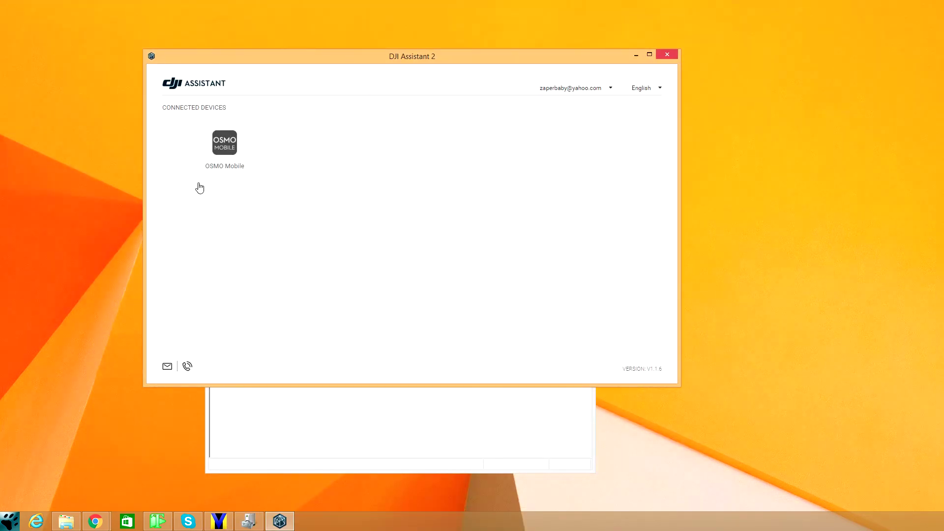
click(187, 158)
click(220, 127)
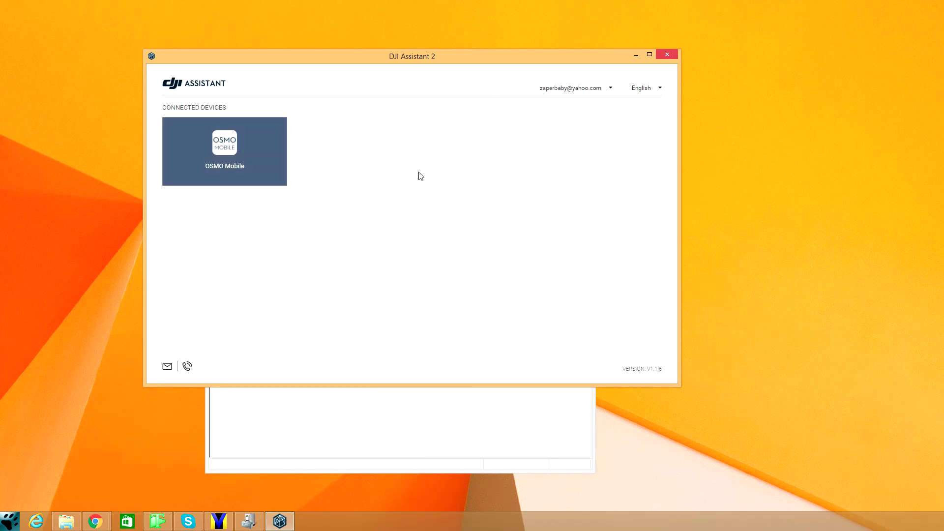